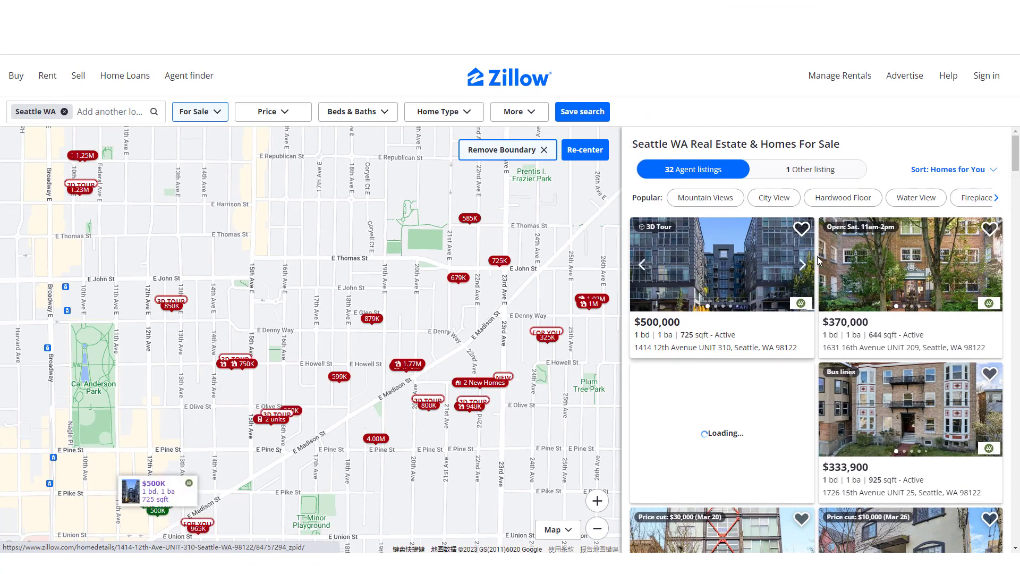
View the $500,000 Seattle listing's details, then return to Zillow home with 'seattle' searched
left_click(817, 260)
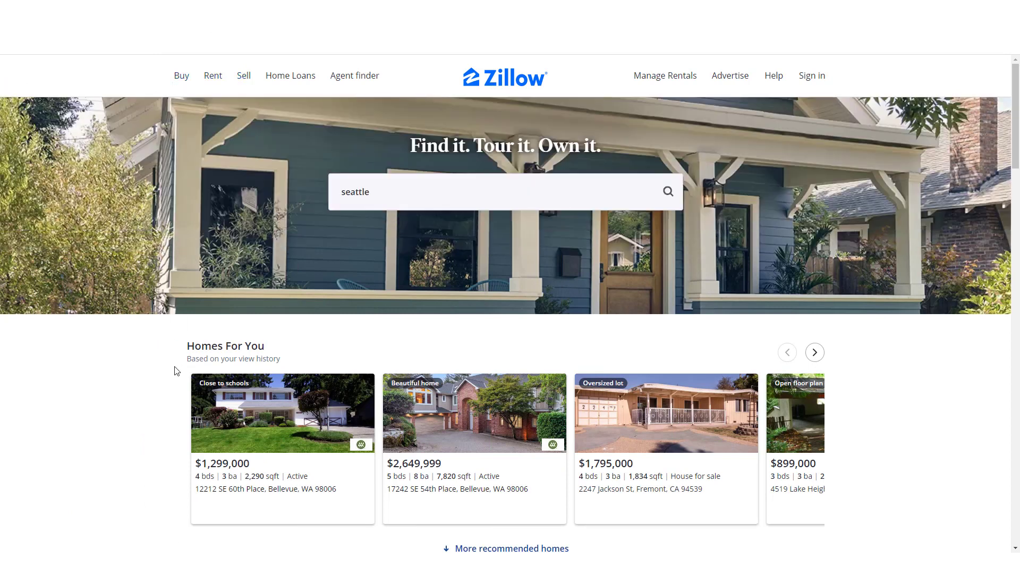
scroll(174, 370, "down", 5)
scroll(175, 370, "down", 1)
scroll(175, 370, "down", 1)
scroll(175, 371, "down", 1)
scroll(174, 370, "down", 1)
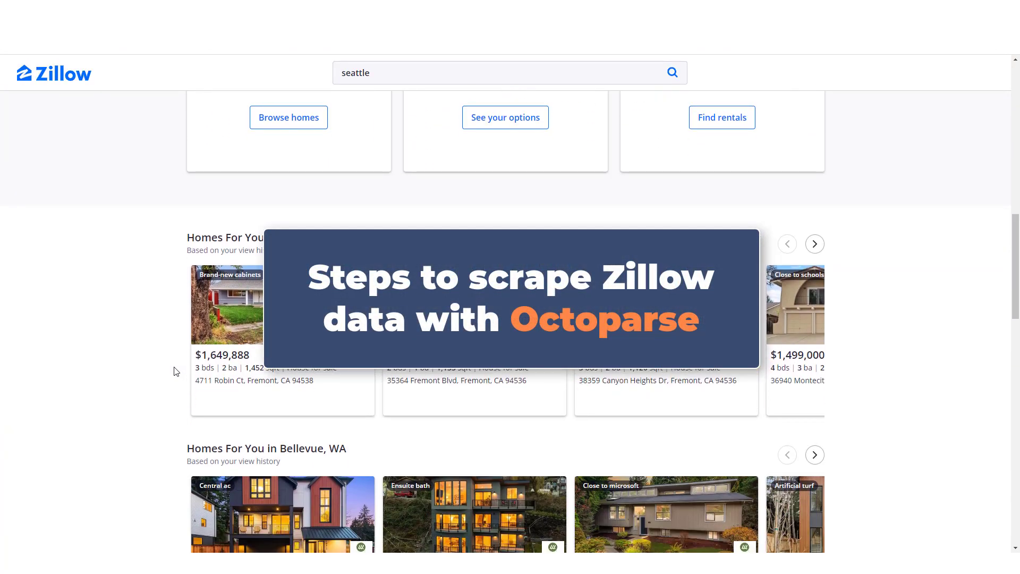
scroll(175, 370, "down", 1)
scroll(175, 371, "down", 1)
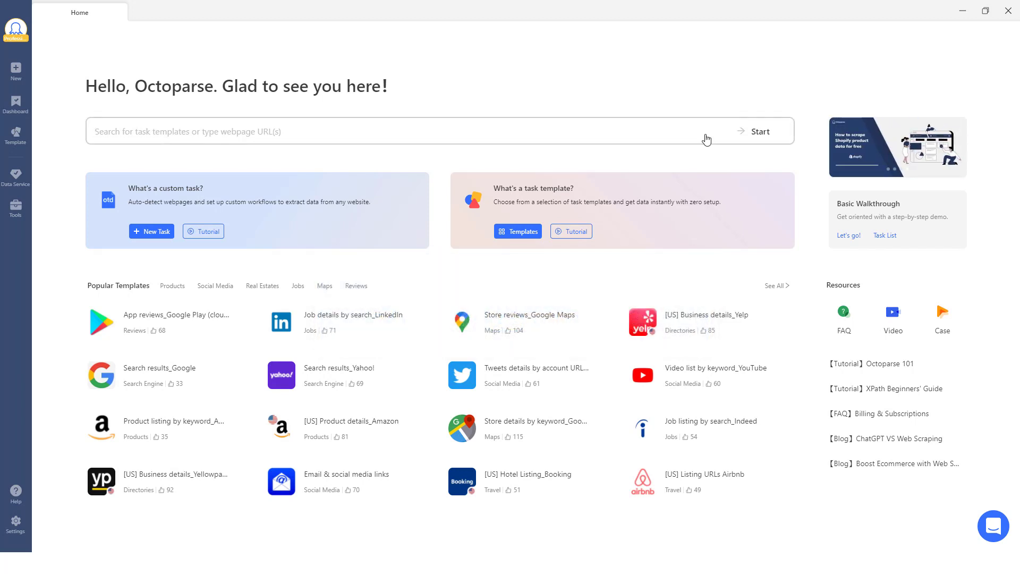
type("zillow")
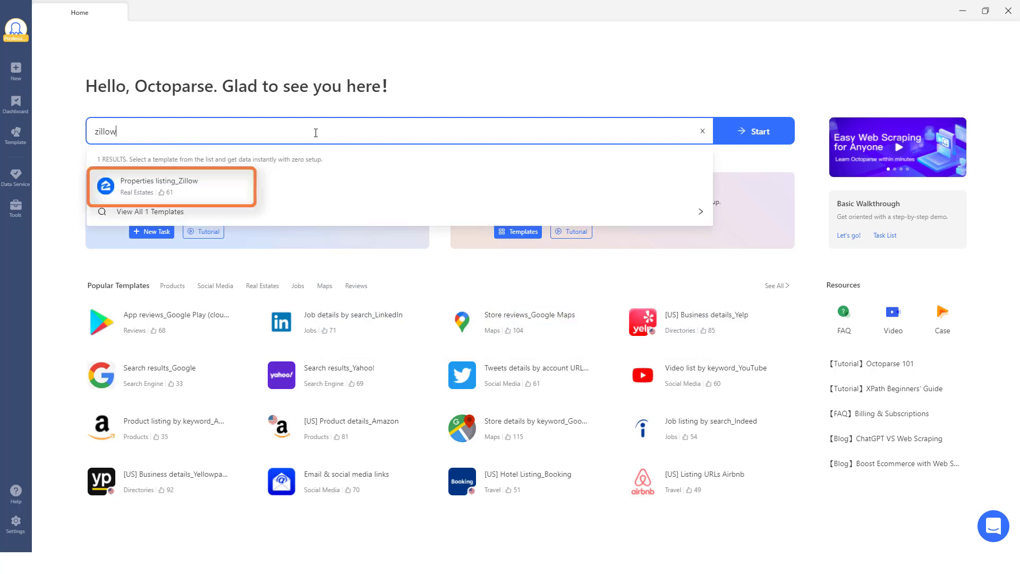
Show the 'Properties listing_Zillow' template in the real-estate Template Gallery
left_click(265, 287)
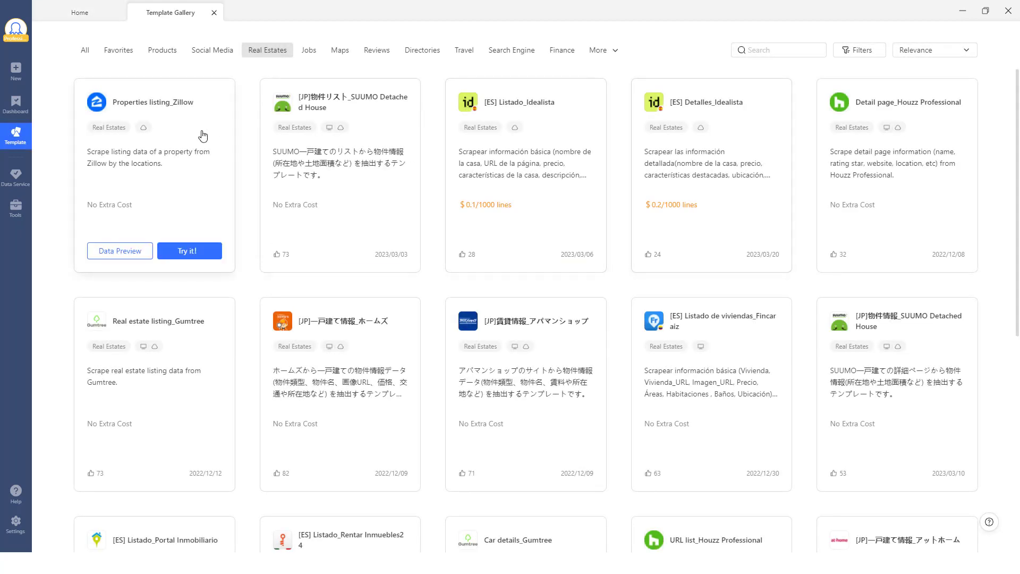
Try the Properties listing_Zillow template, reaching its Template Settings form
left_click(192, 263)
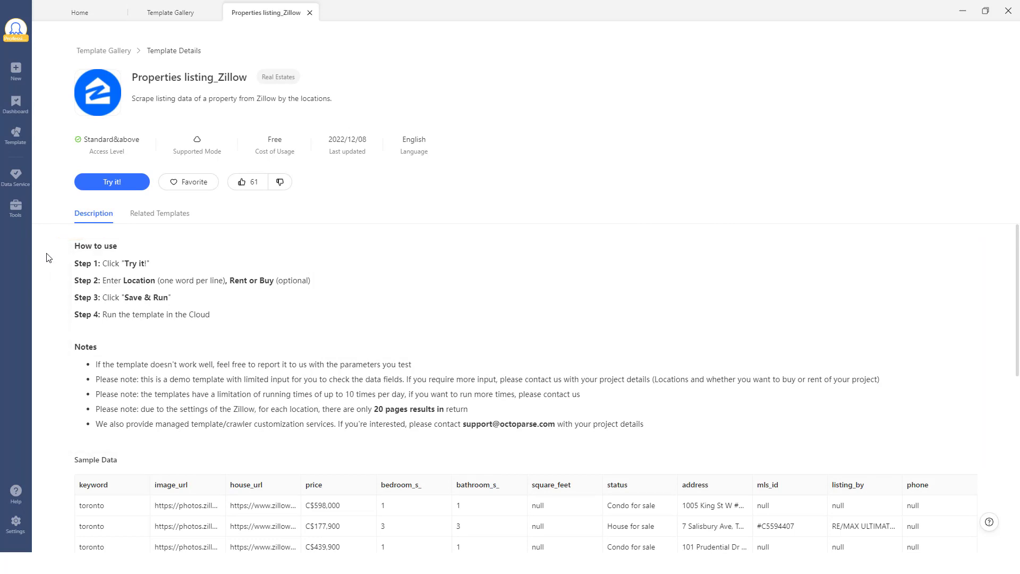
scroll(46, 258, "down", 3)
scroll(46, 257, "down", 3)
scroll(46, 258, "down", 2)
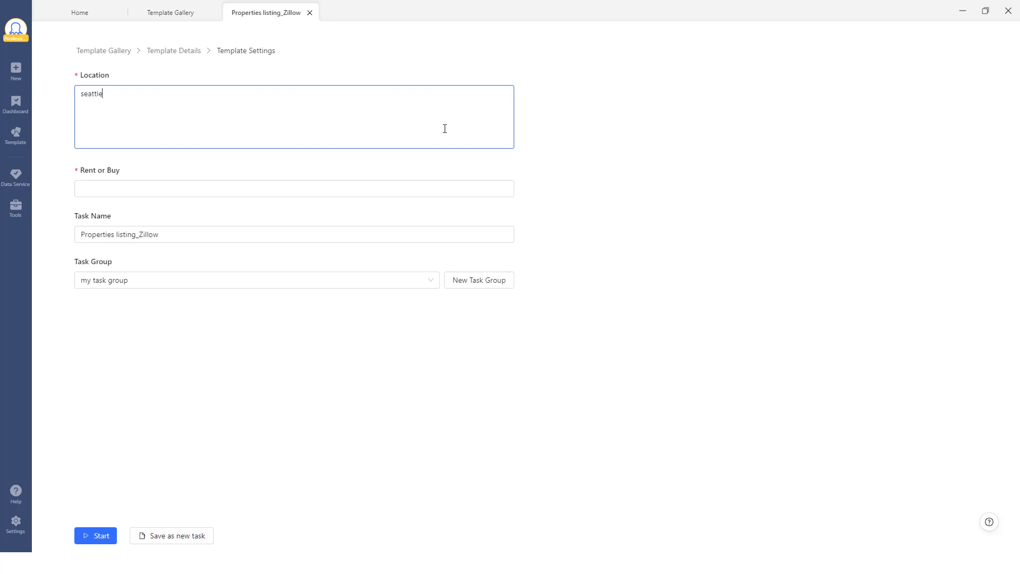
Set Location 'seattle' and Rent or Buy 'rent', then start the cloud task
left_click(388, 188)
type("rent")
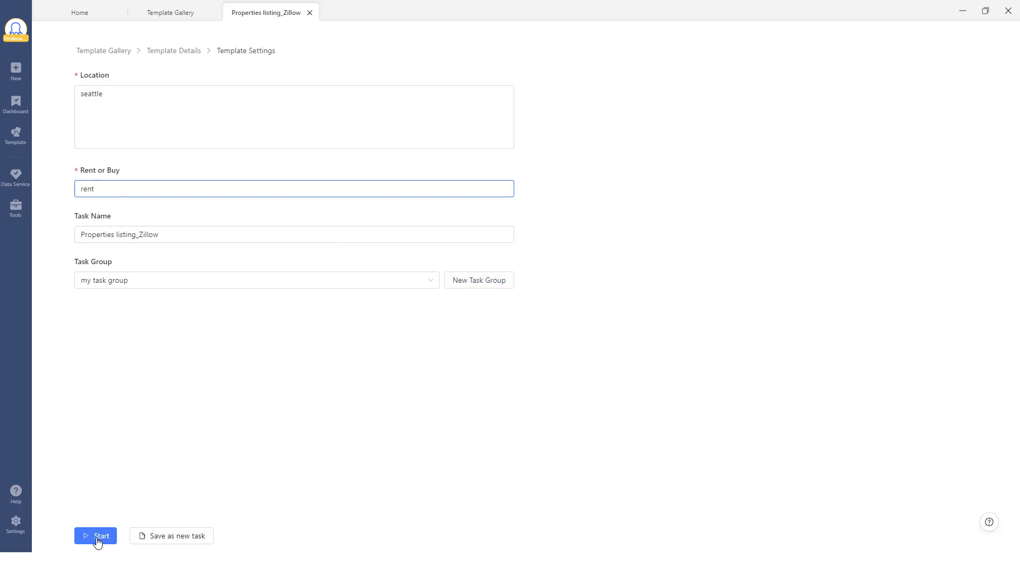
left_click(97, 538)
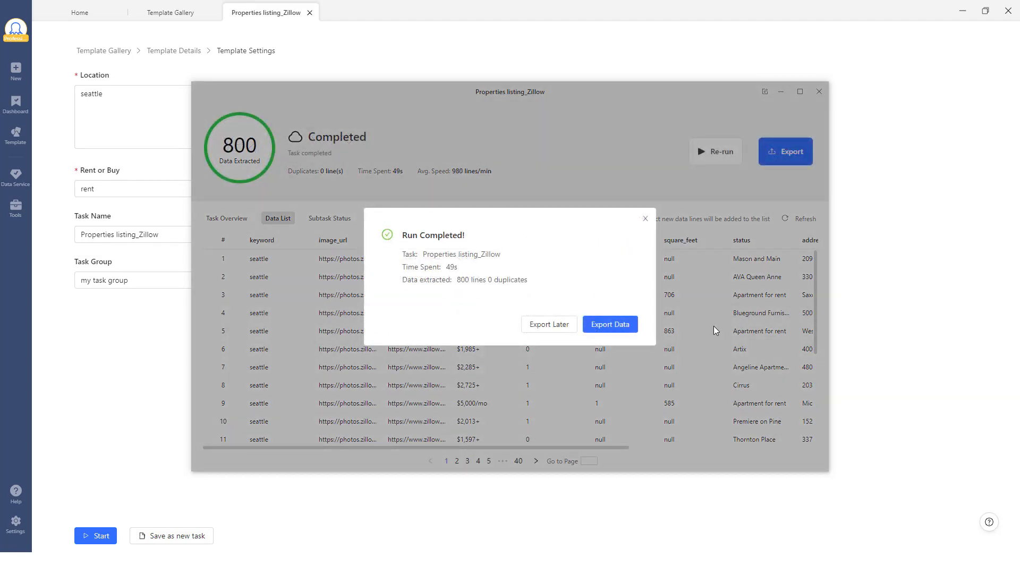
Export the 800 extracted Seattle rental listings as Excel (xlsx)
left_click(628, 327)
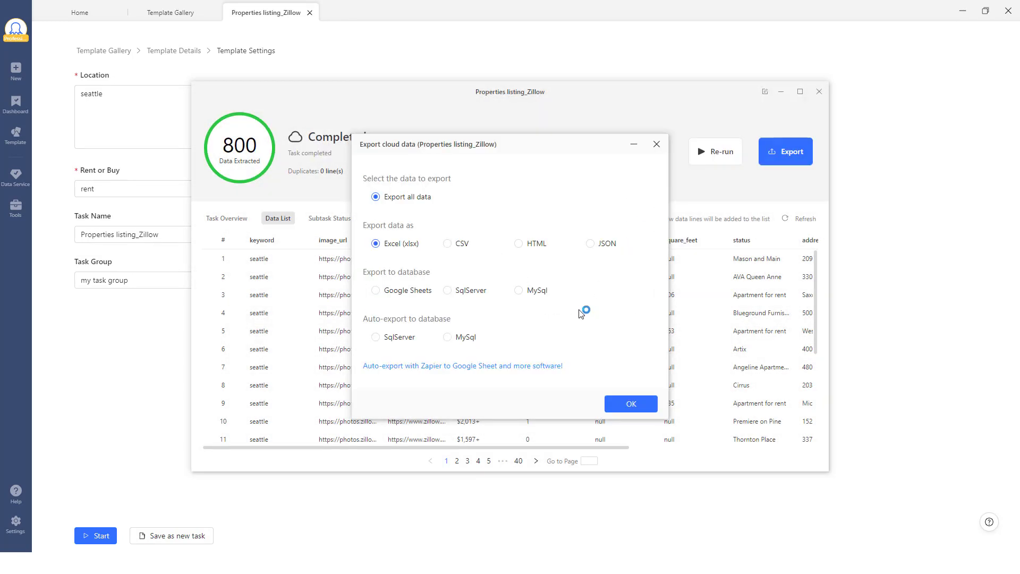